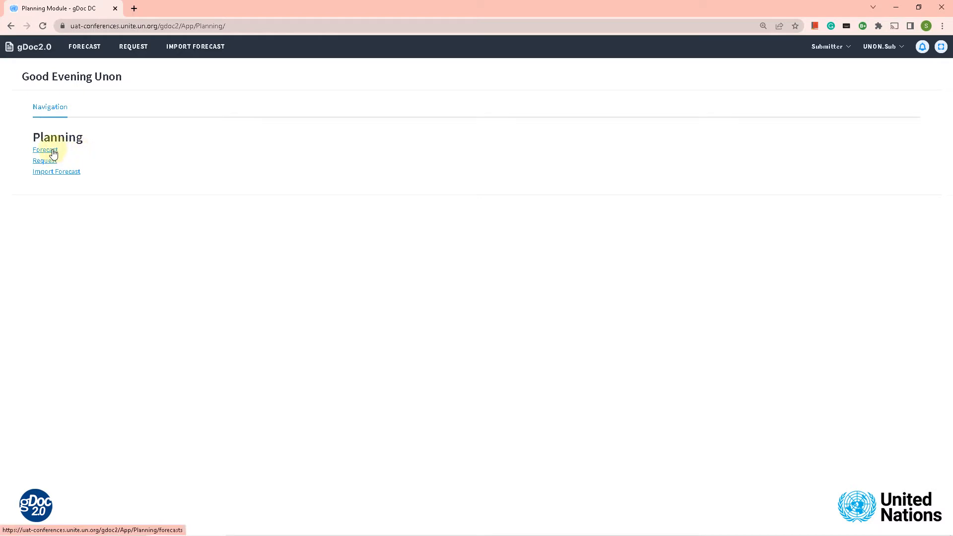
Open the Forecasts list from the Planning home page
left_click(83, 49)
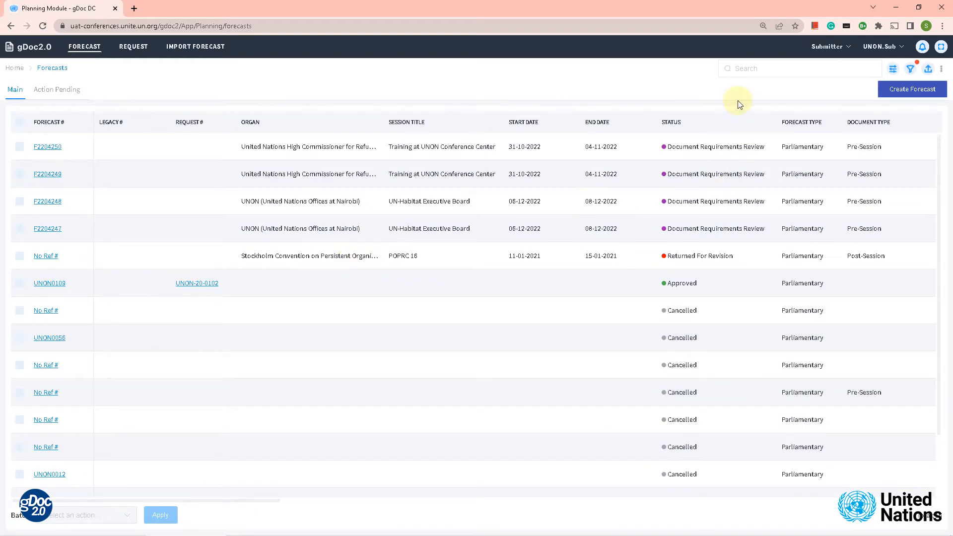
Start a new forecast with Create Forecast on the Forecasts list
left_click(908, 92)
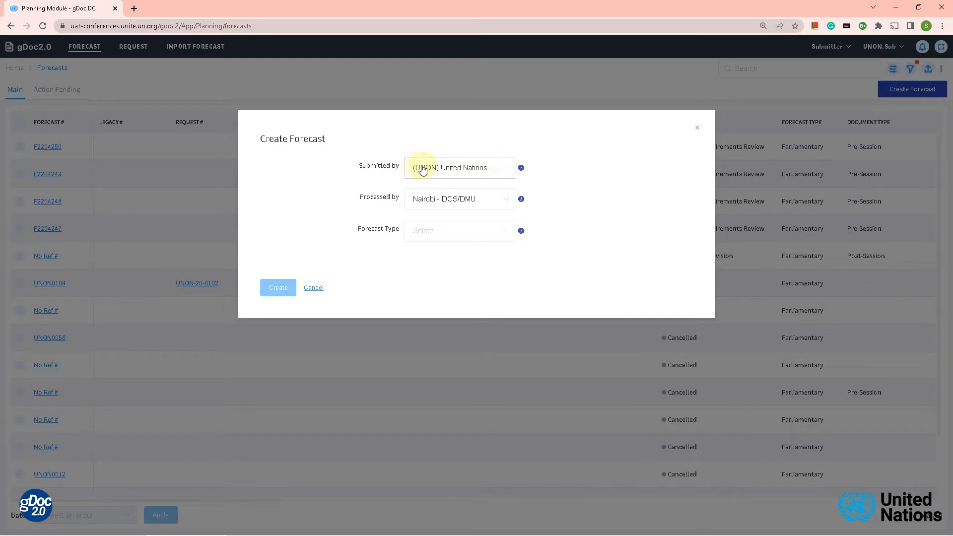
Create a Parliamentary forecast with document type Pre-Session
left_click(433, 232)
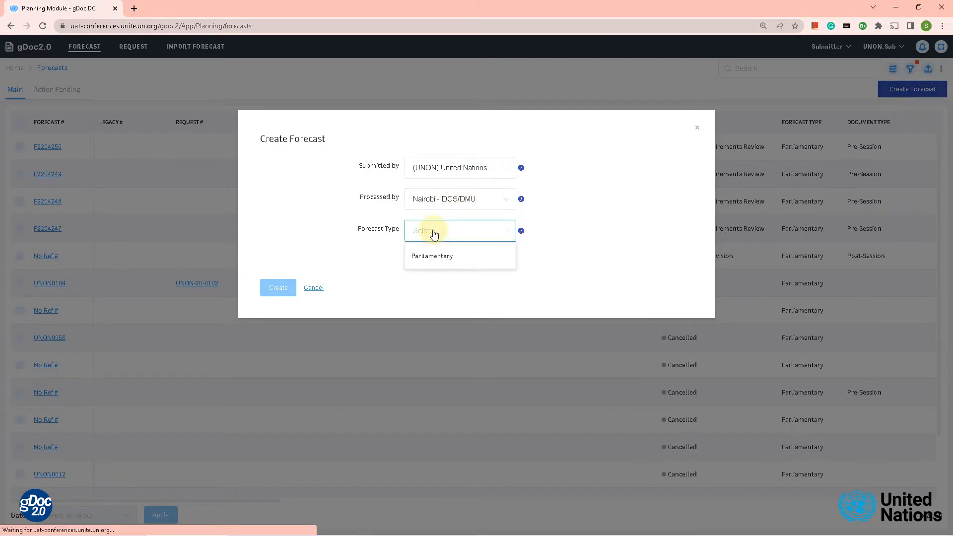
left_click(445, 259)
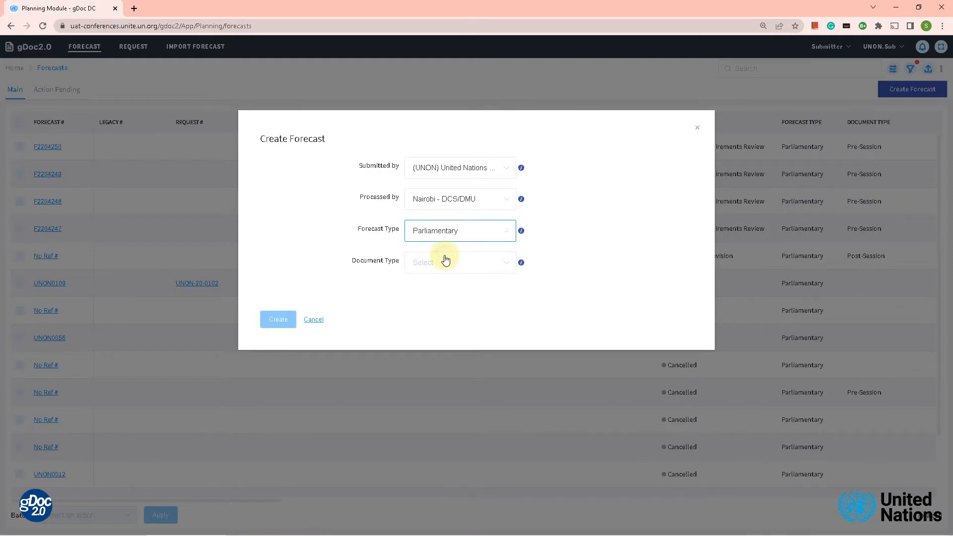
left_click(499, 267)
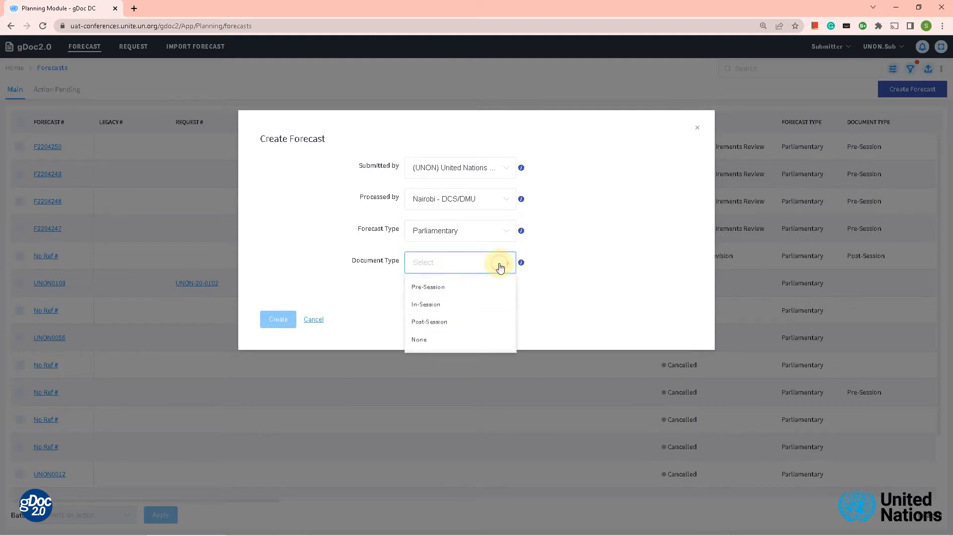
left_click(437, 288)
left_click(280, 320)
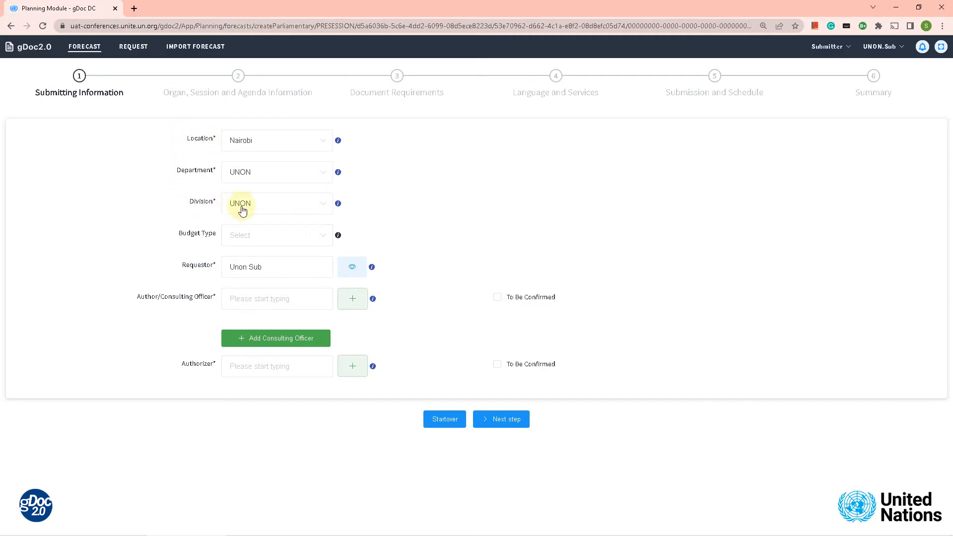
Set budget type to Extra Budgetary, enter the author's name, and advance to organ and session
left_click(318, 237)
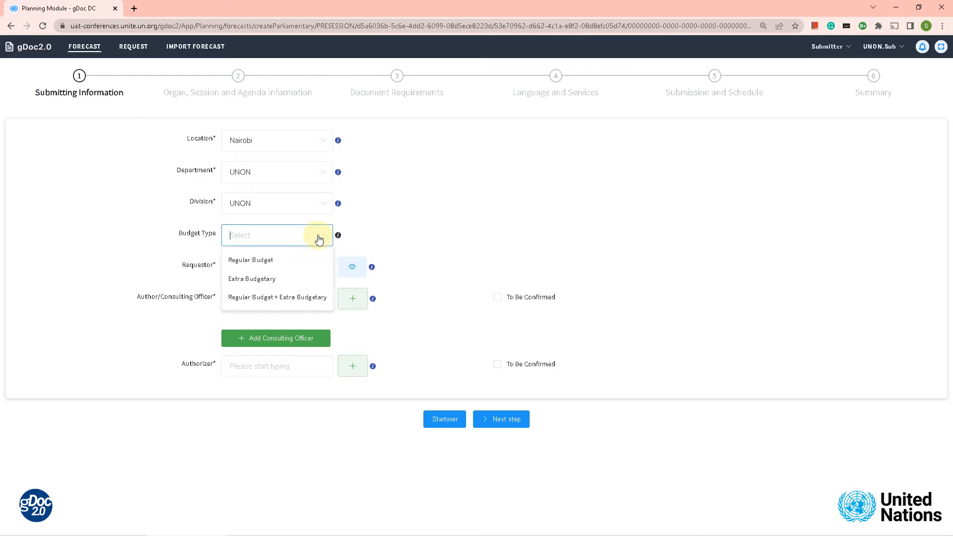
left_click(270, 283)
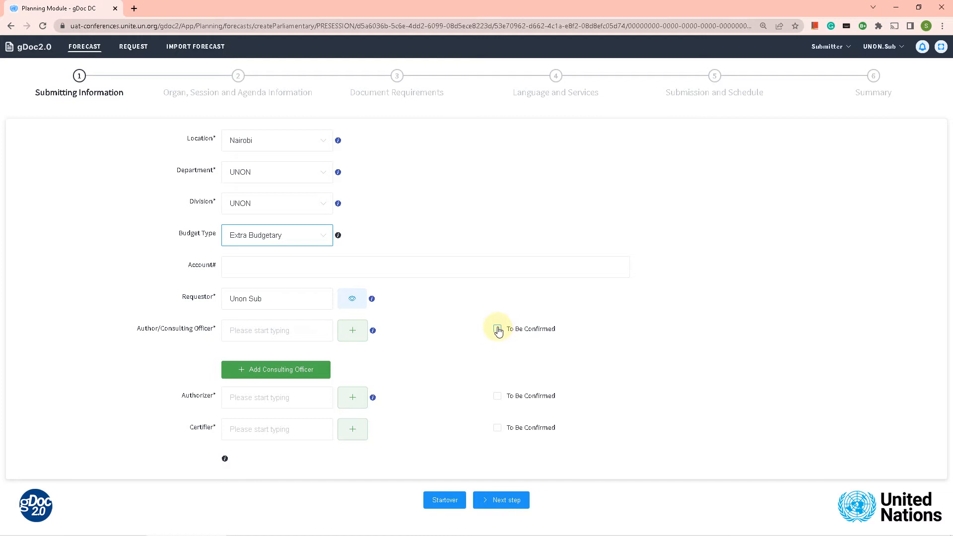
left_click(497, 329)
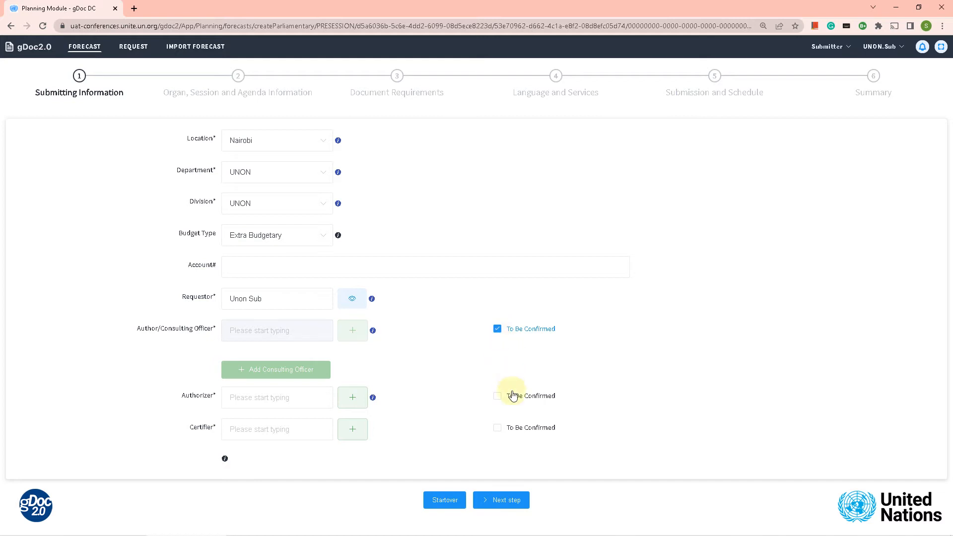
left_click(497, 328)
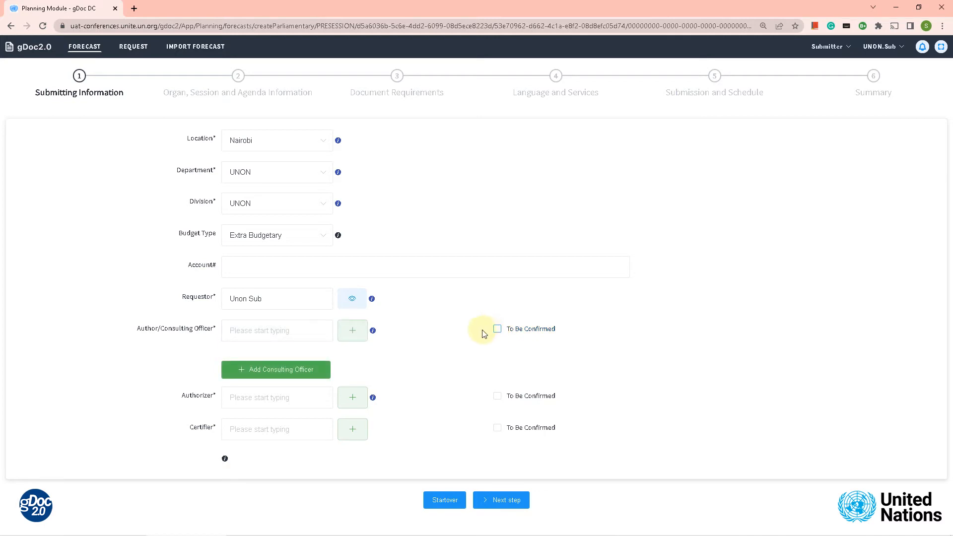
left_click(236, 332)
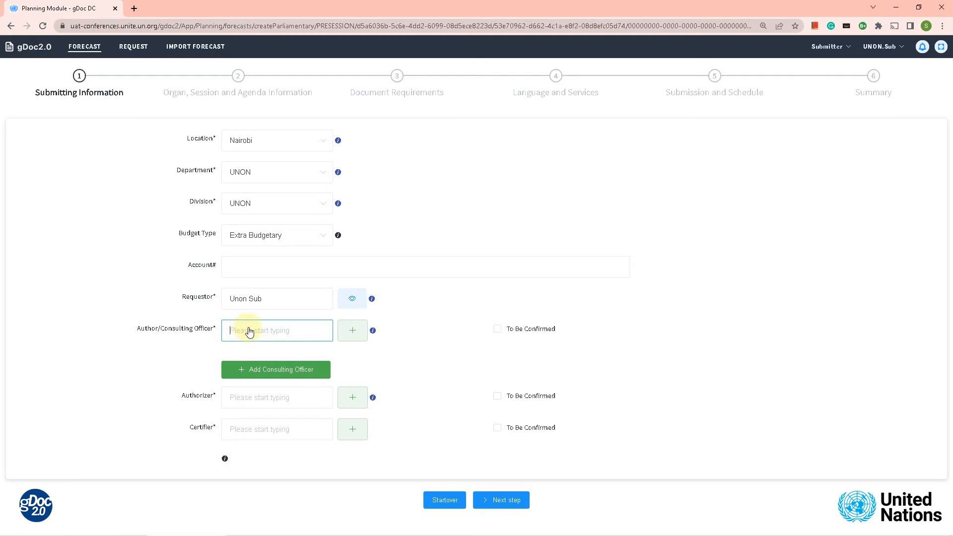
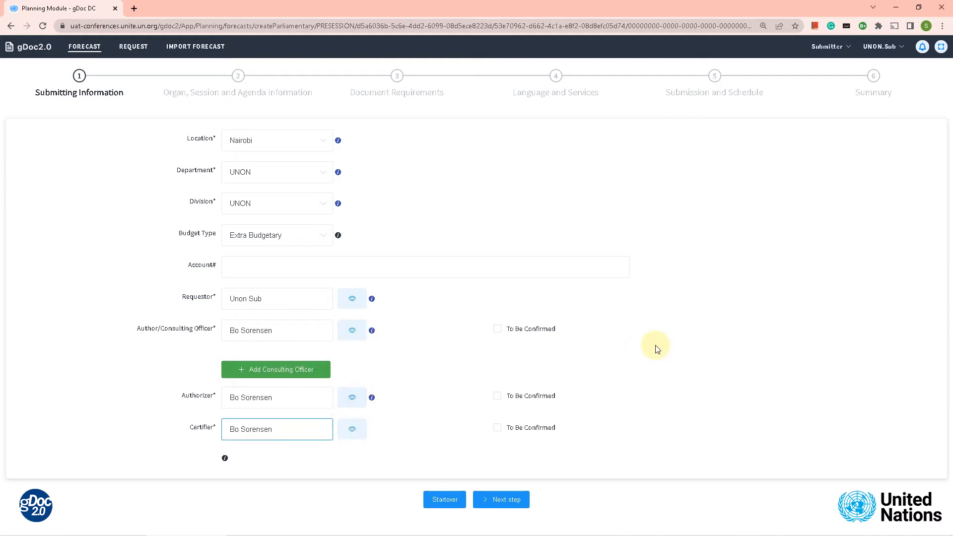
left_click(521, 505)
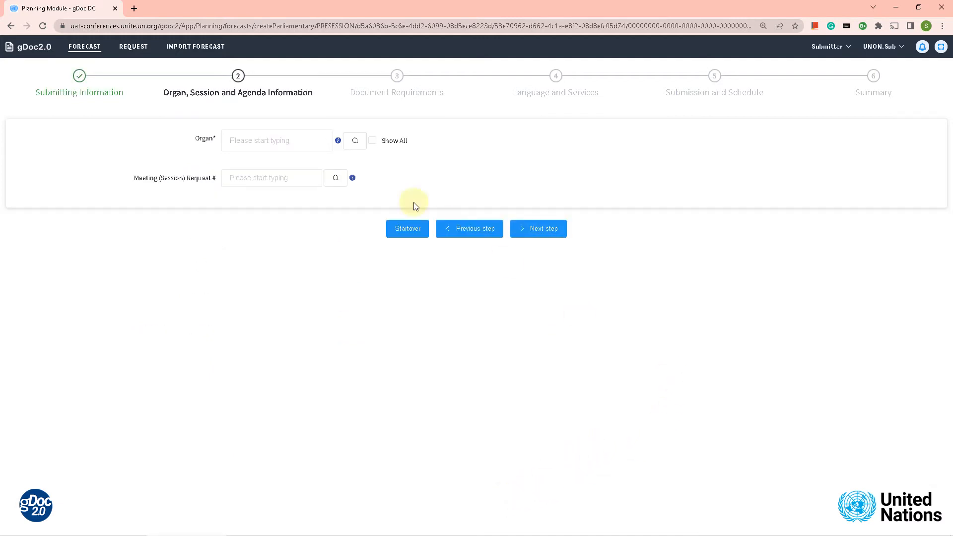
Search meetings titled 'union' with no From date and attach NA220305A, UN Retreat at UNON
left_click(336, 180)
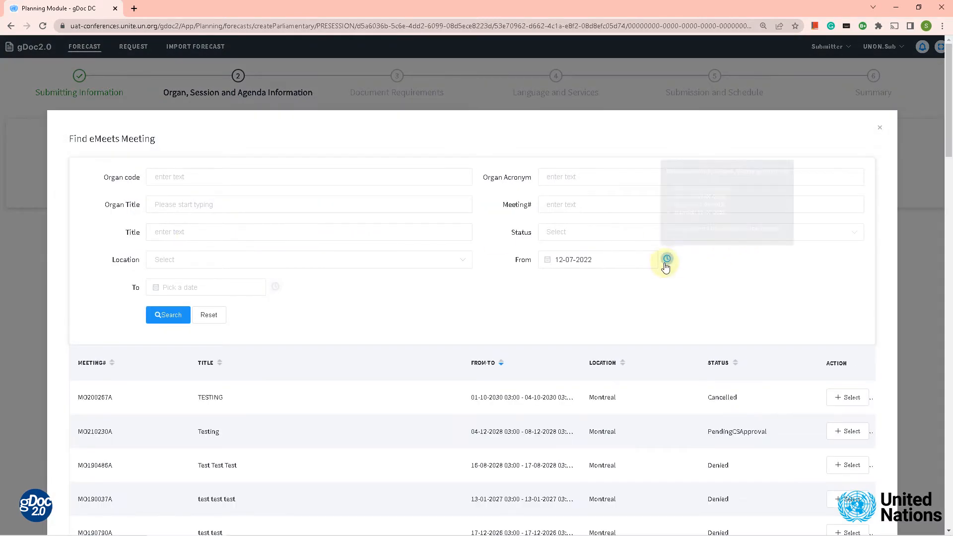
left_click(648, 259)
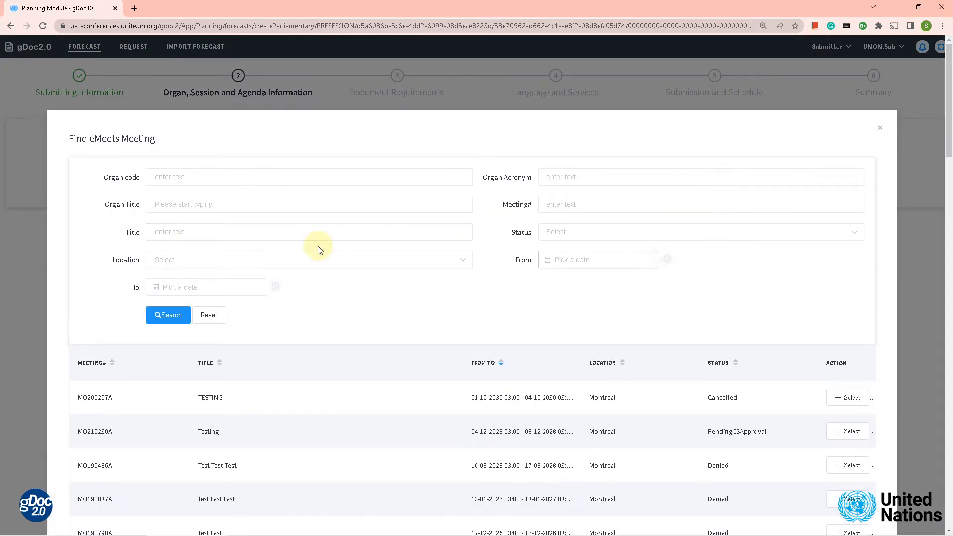
left_click(165, 231)
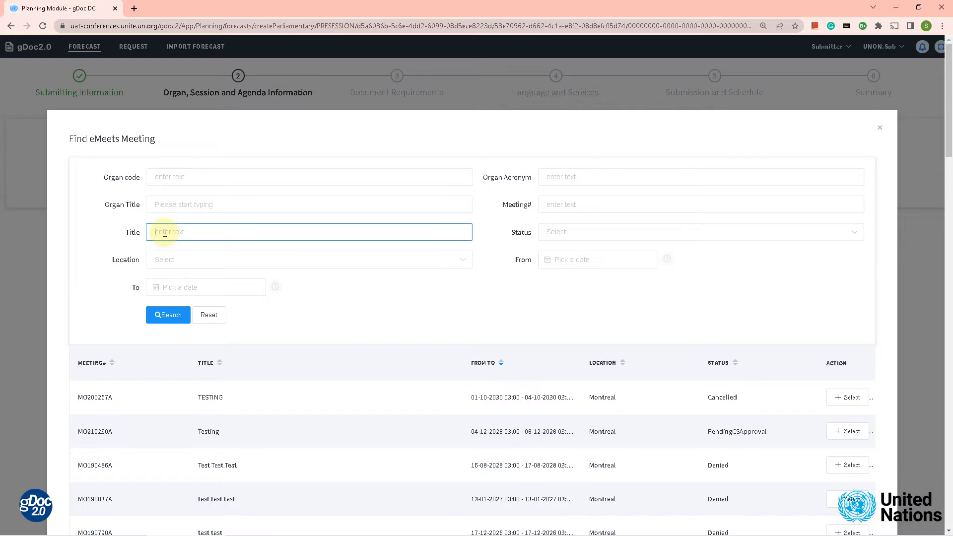
type("unon")
left_click(166, 315)
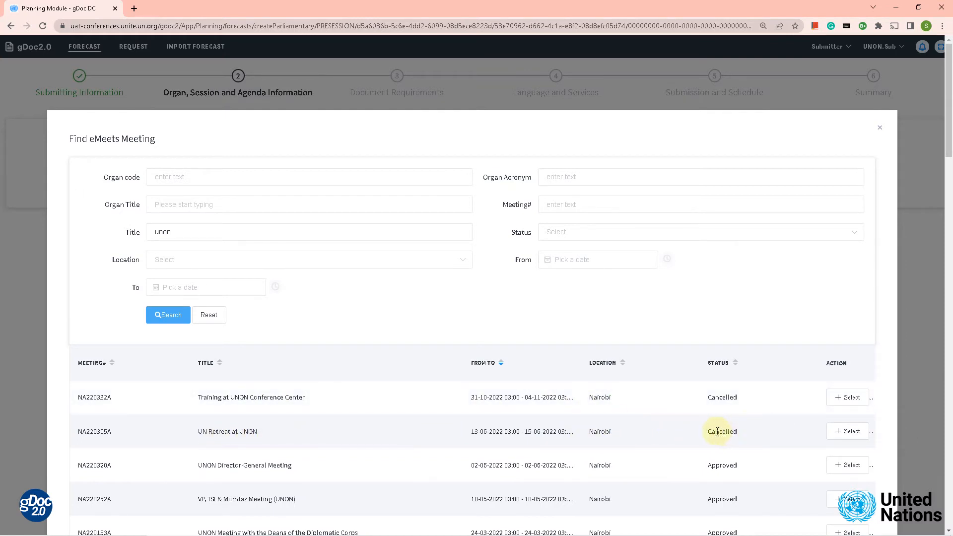
left_click(848, 432)
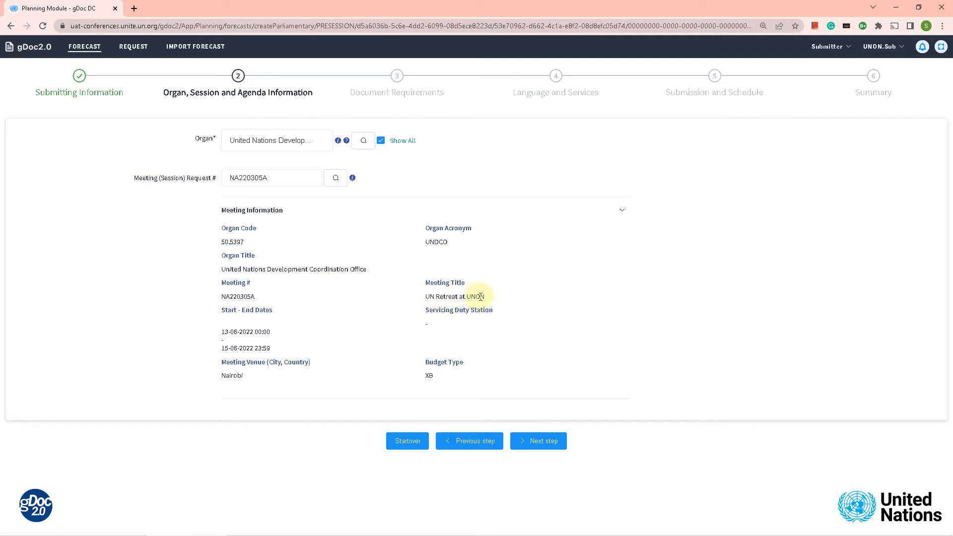
Accept meeting NA220305A's details and advance to Document Requirements
left_click(543, 445)
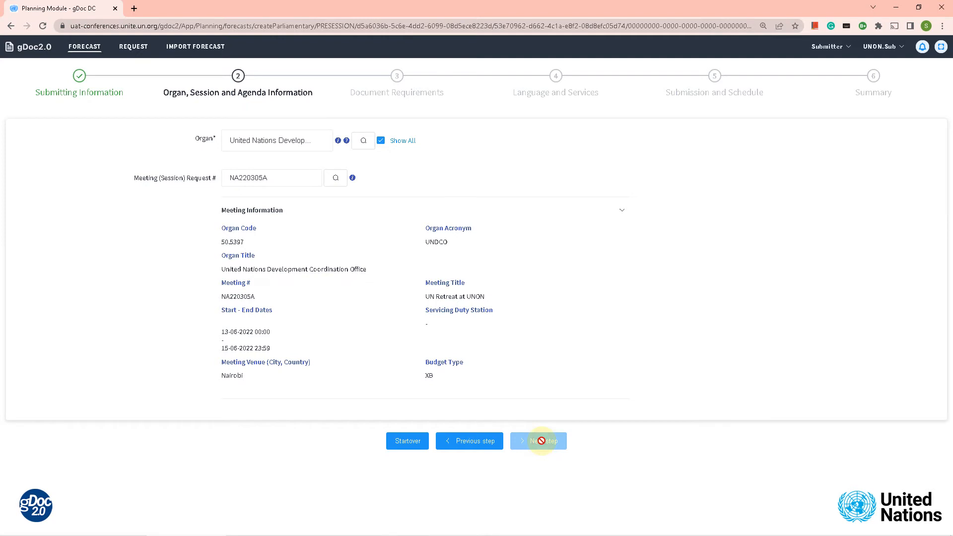
Enter symbol UNON/DCS/UC/12/2 and title 'UNON report 2', then advance to Language and Services
left_click(247, 141)
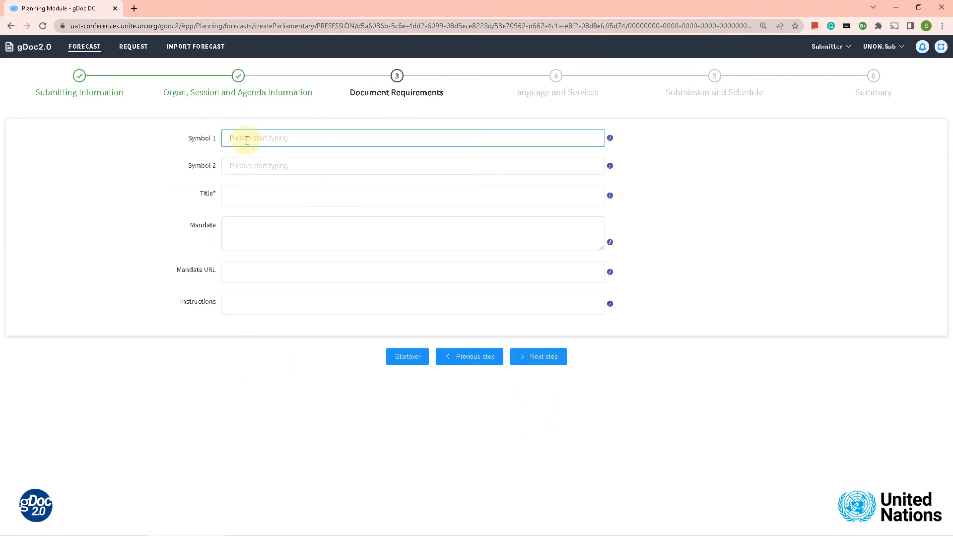
type("UNON/ICCS/UC/12/2")
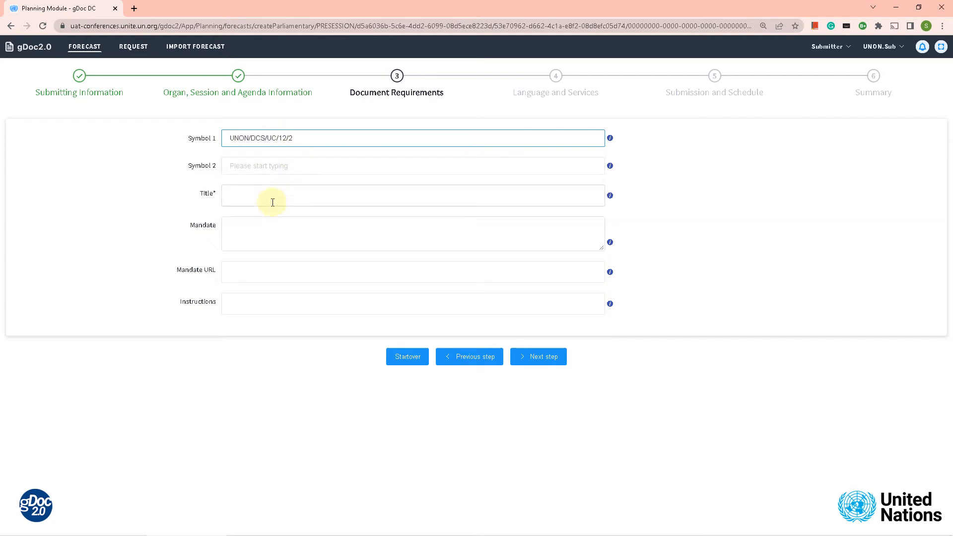
left_click(240, 195)
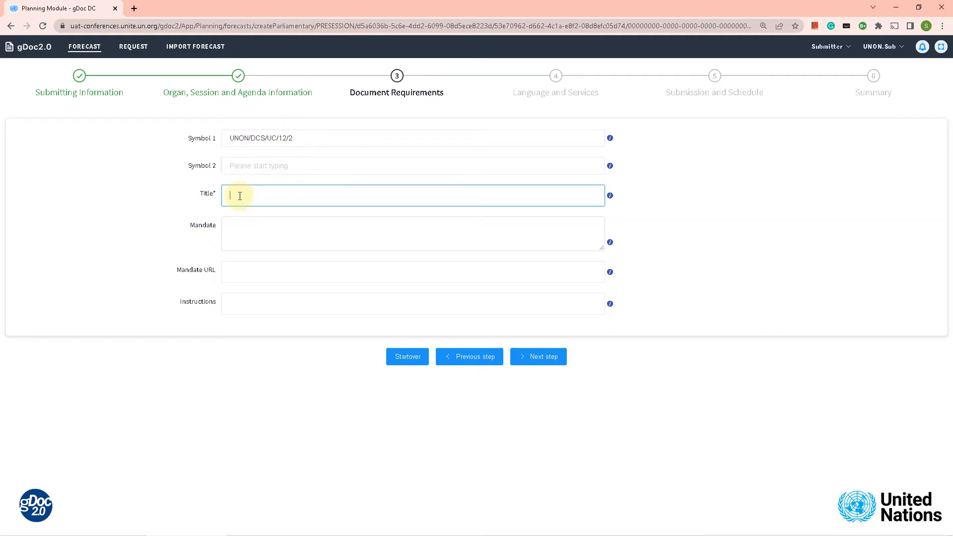
type("UNON report 2")
left_click(244, 227)
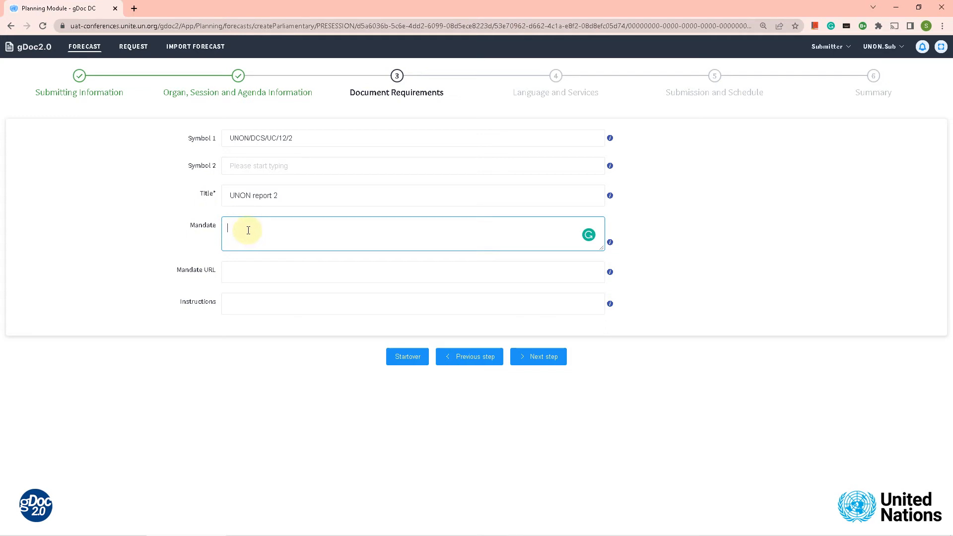
left_click(236, 270)
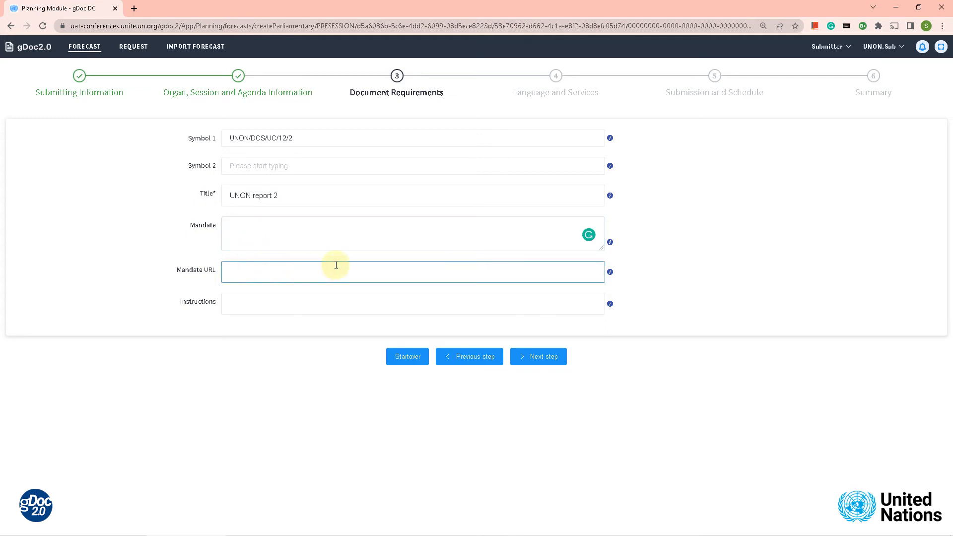
left_click(541, 359)
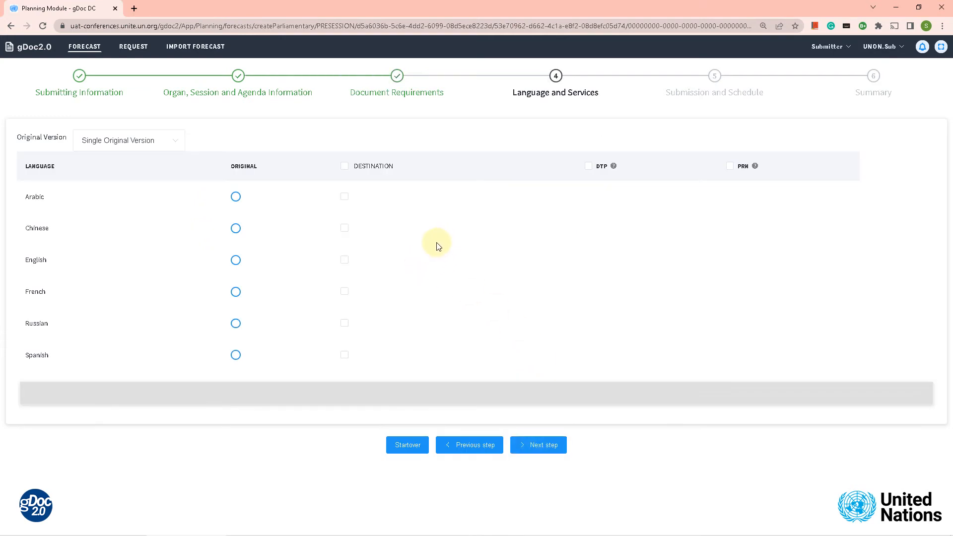
Make English the single original version with all six languages as destinations, then continue
left_click(96, 146)
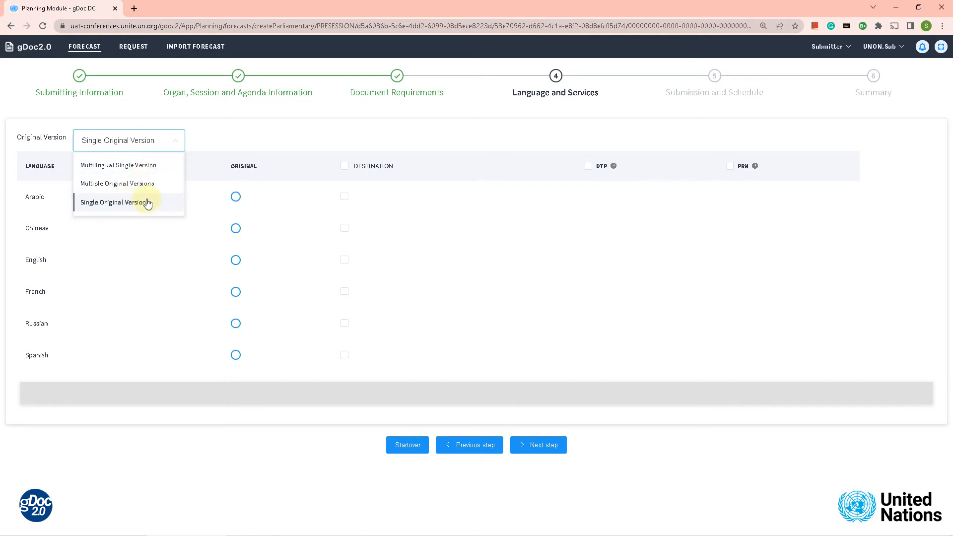
left_click(235, 261)
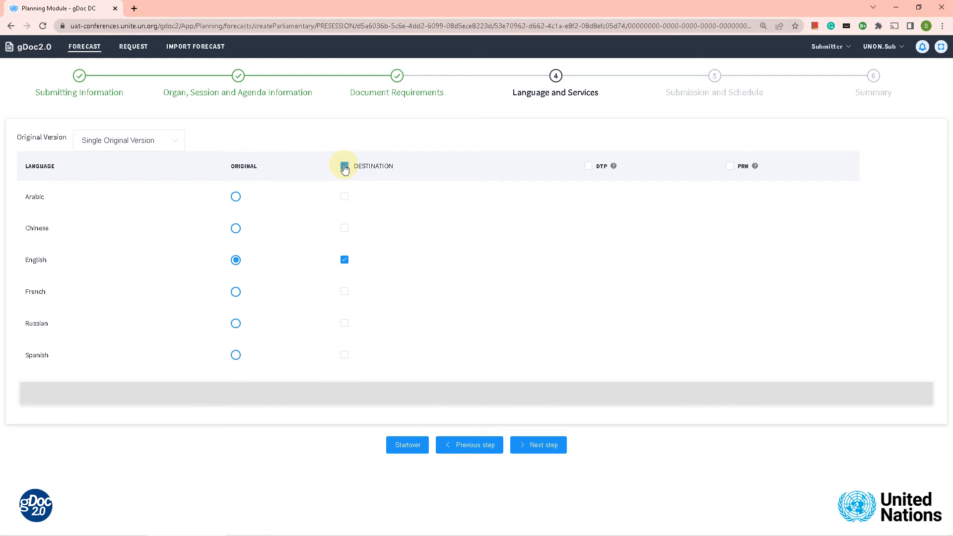
left_click(345, 167)
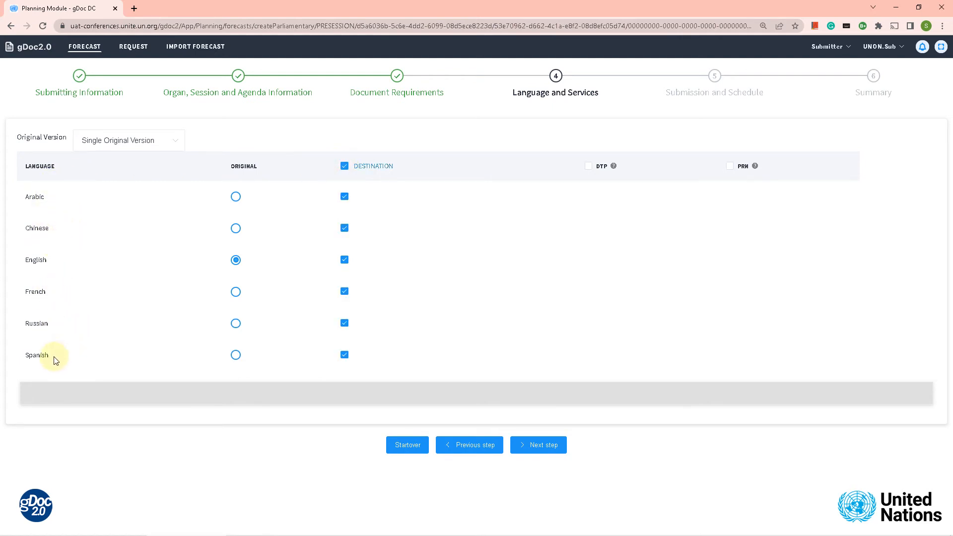
left_click(546, 445)
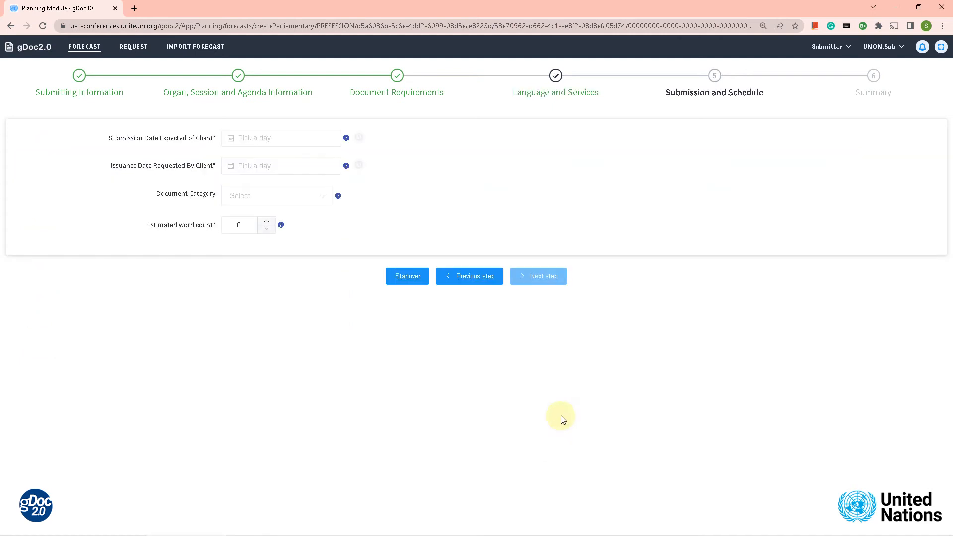
Set expected submission date 11-08-2022 and requested issuance date 22-09-2022
left_click(250, 138)
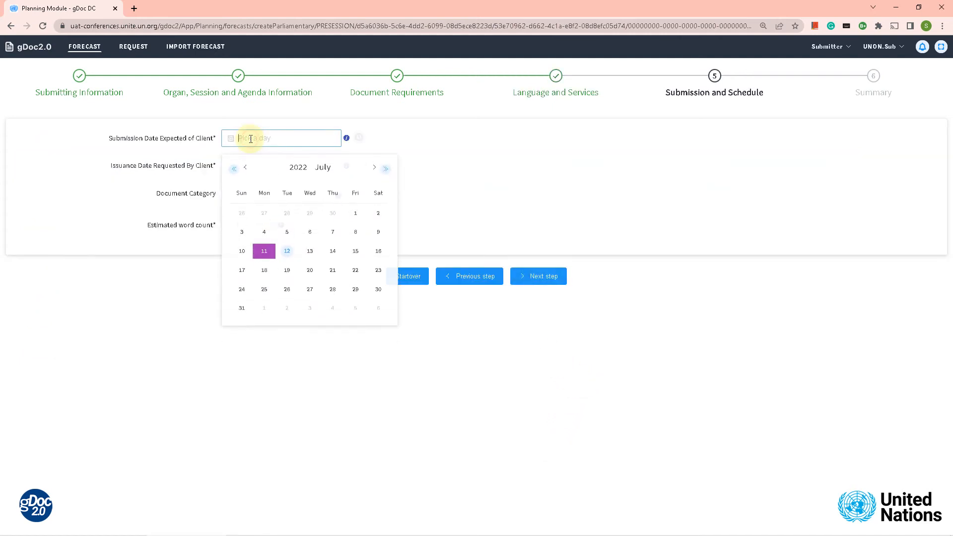
left_click(372, 170)
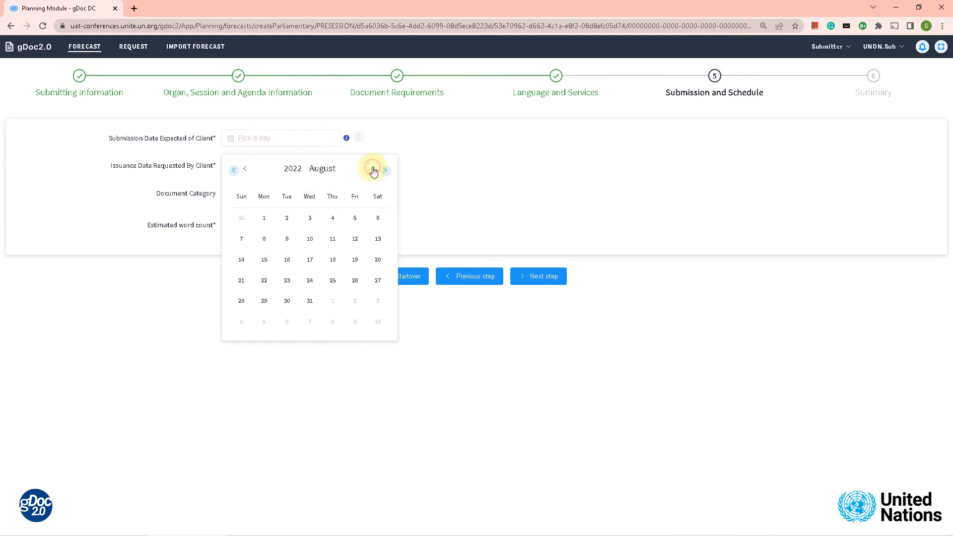
left_click(332, 240)
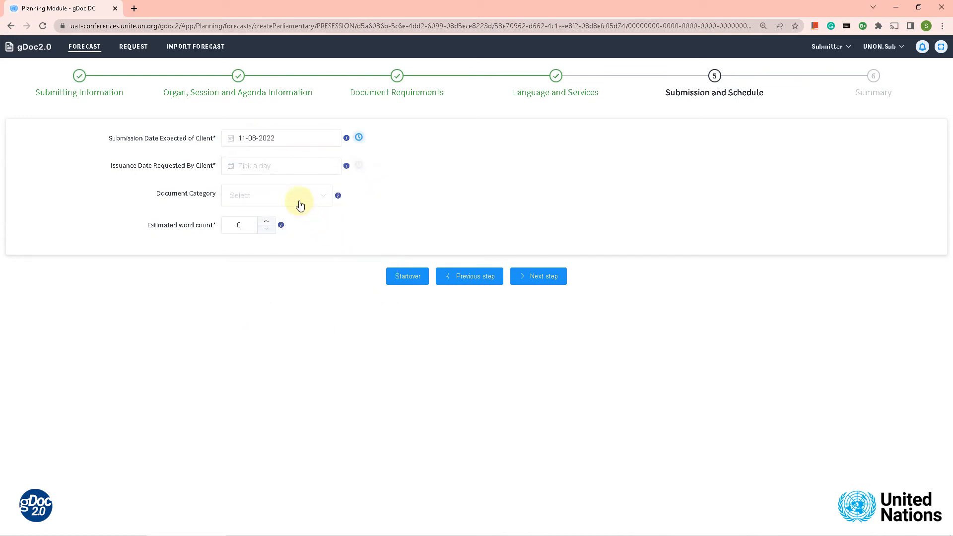
left_click(294, 165)
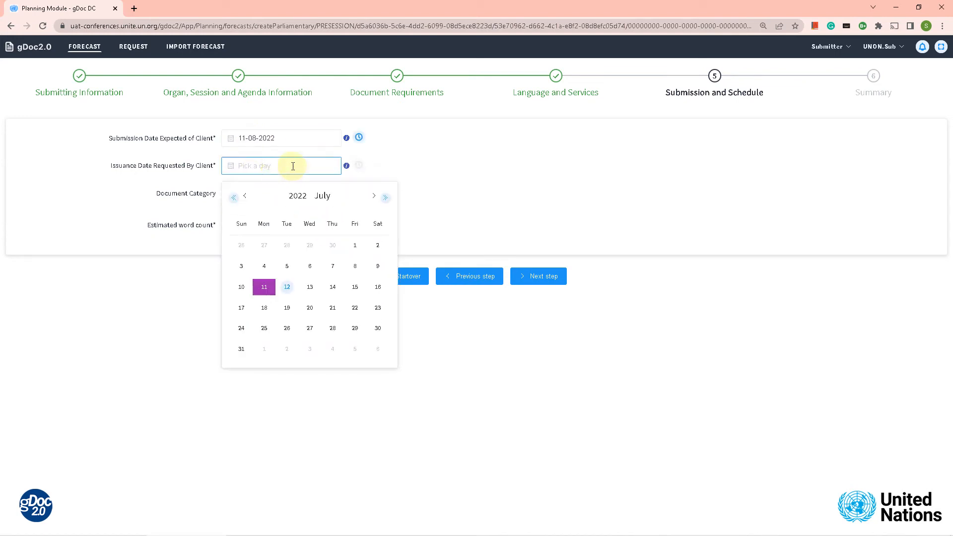
left_click(374, 198)
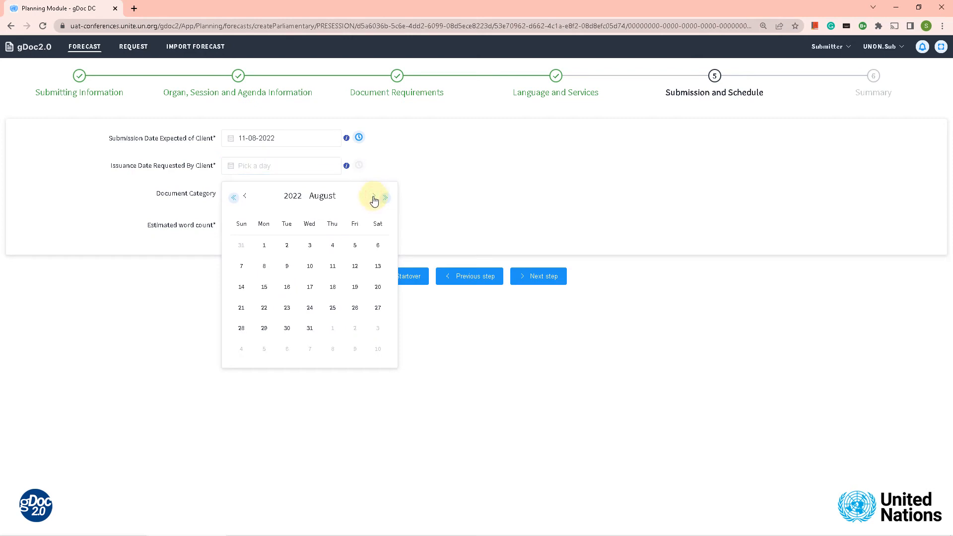
left_click(374, 196)
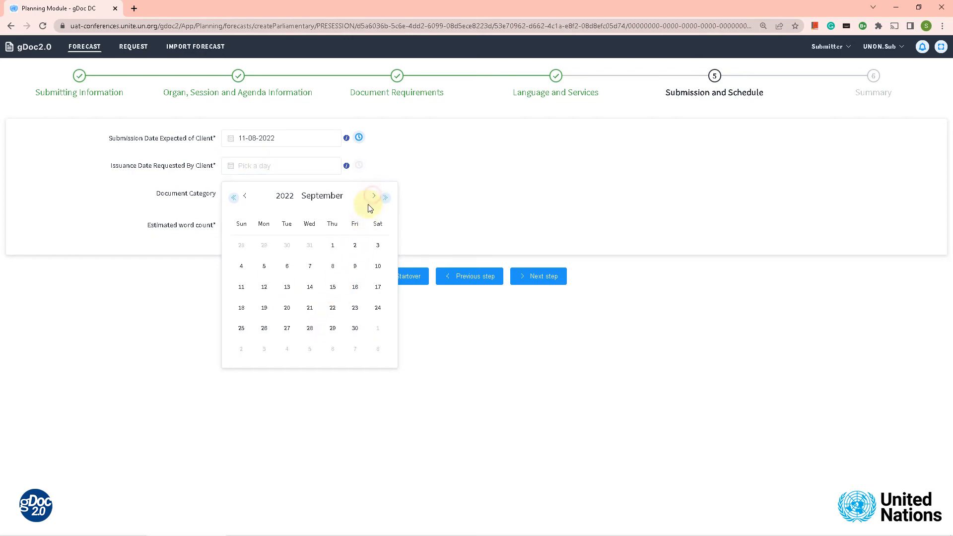
left_click(332, 309)
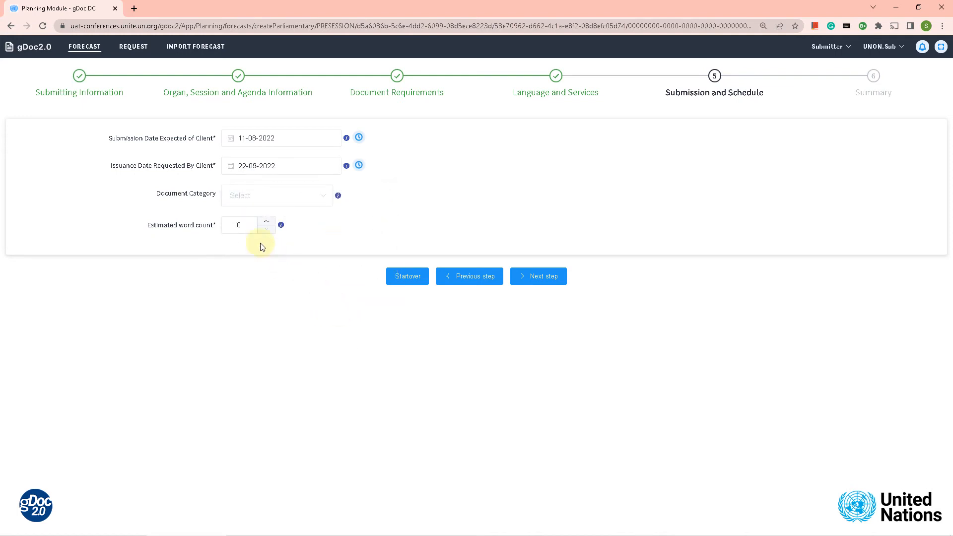
Set document category to Secretariat and estimated word count to 4200
left_click(245, 197)
left_click(244, 220)
double_click(246, 229)
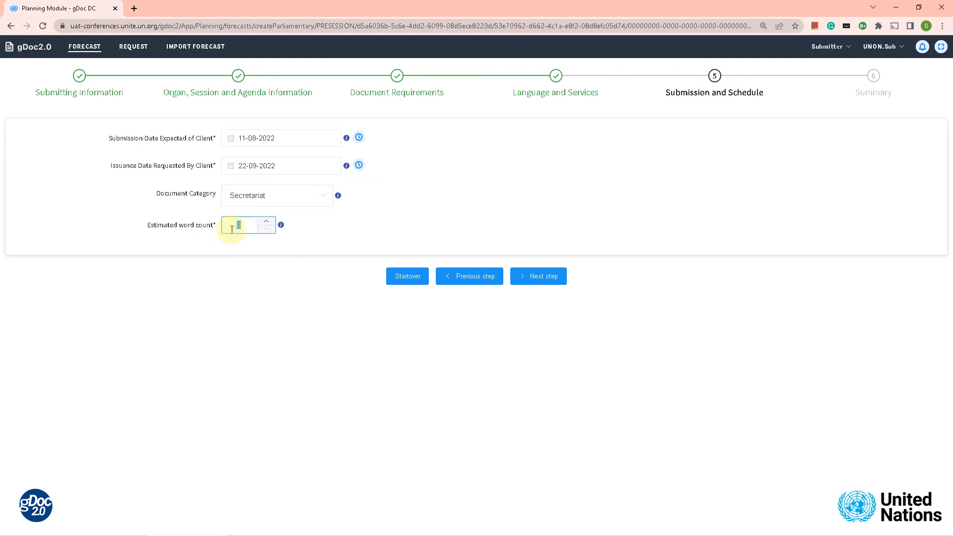
type("4200")
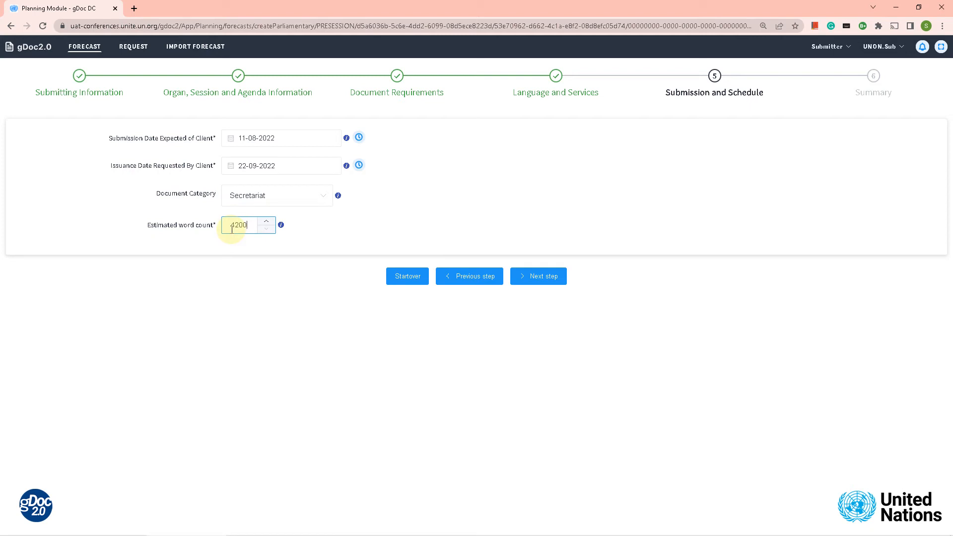
Advance to the Summary and scroll through the entered forecast details
left_click(545, 281)
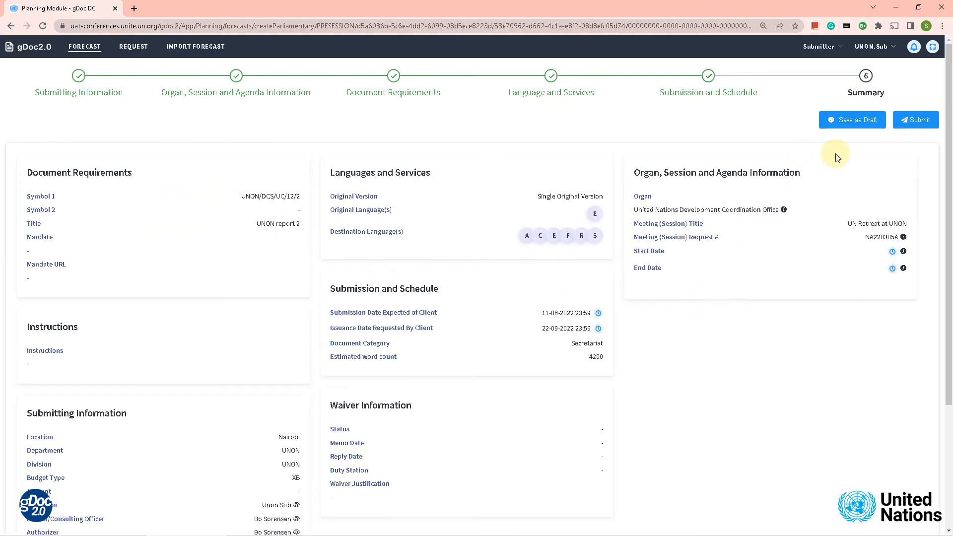
scroll(580, 294, "down", 3)
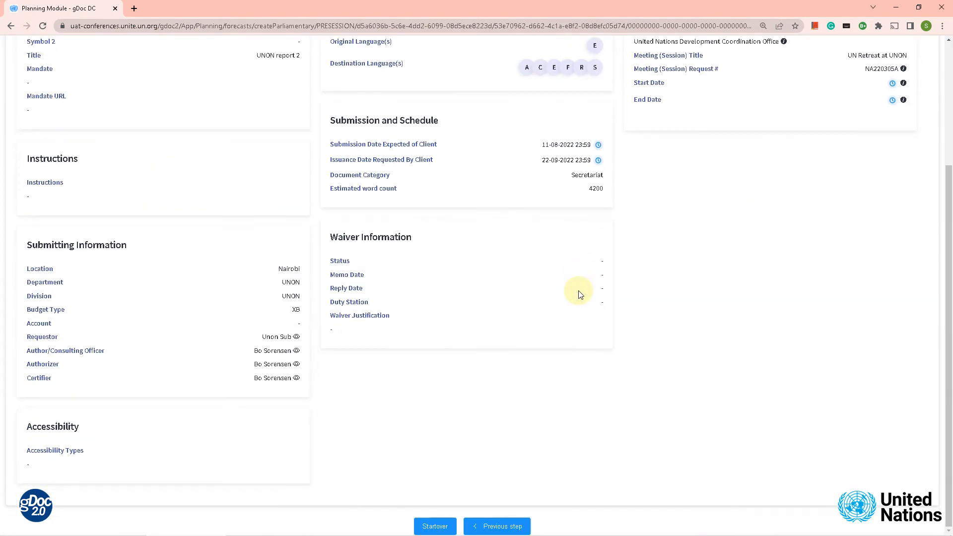
scroll(580, 294, "up", 3)
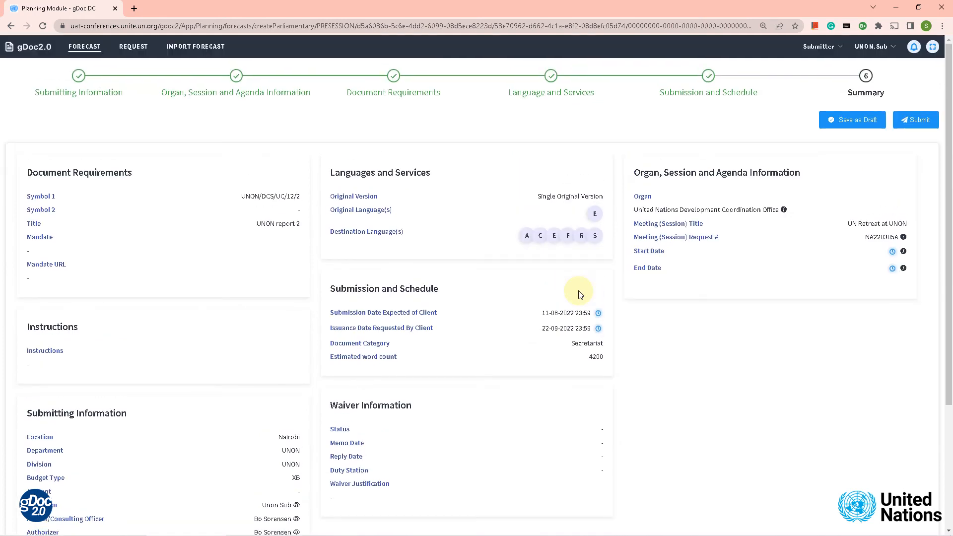
Submit the forecast from its Summary page, saving it as F2204251
left_click(920, 121)
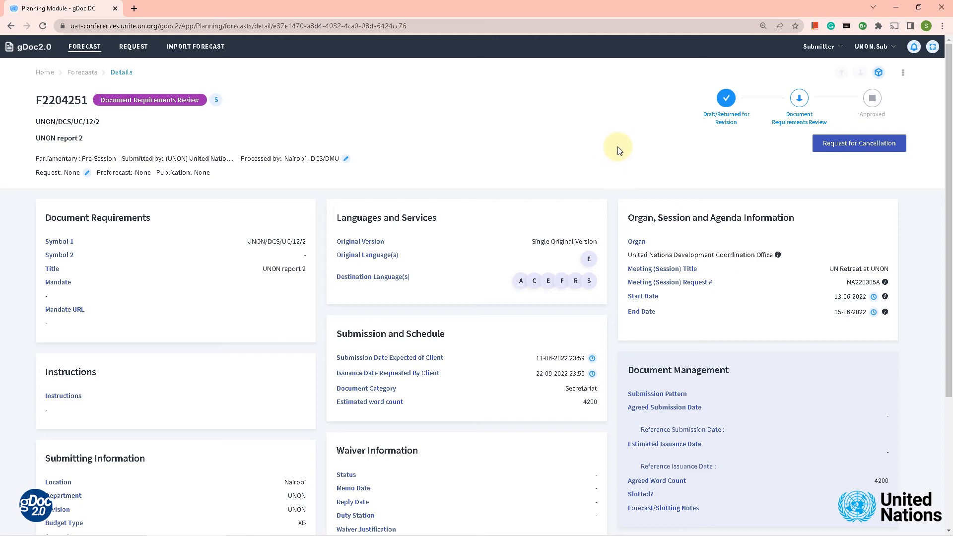
Duplicate forecast F2204251 using the Duplicate action in its ⋮ menu
left_click(904, 76)
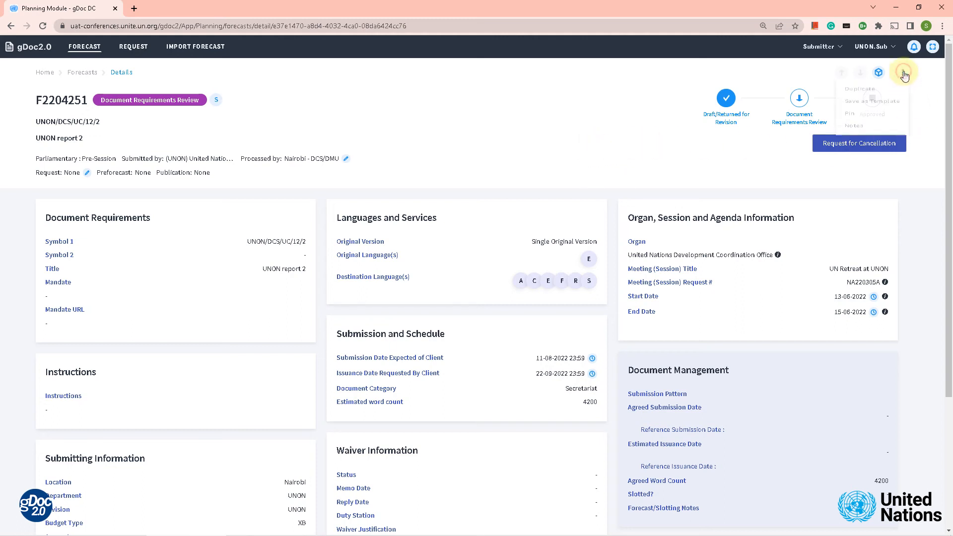
left_click(867, 96)
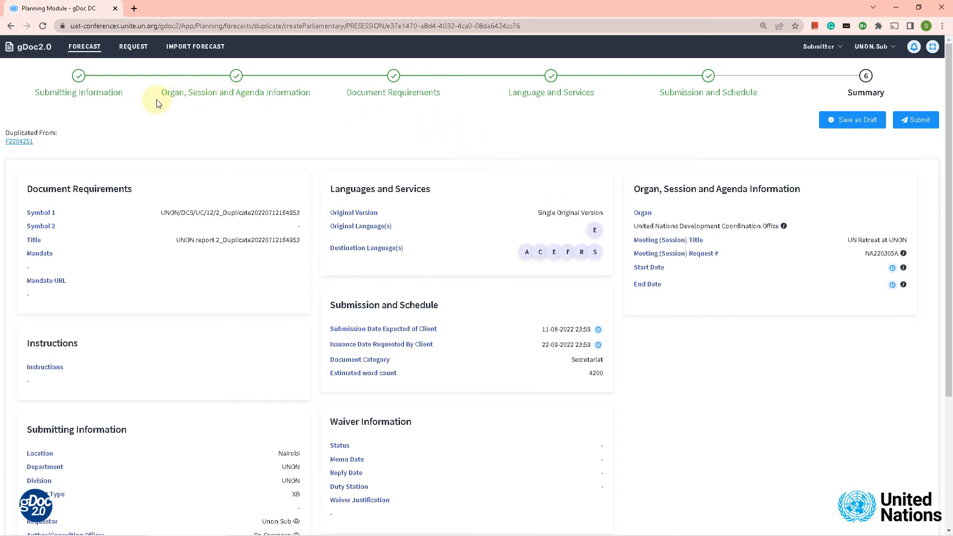
Return to the duplicate's Submitting Information, then advance to Organ, Session and Agenda with meeting NA220305A
left_click(80, 77)
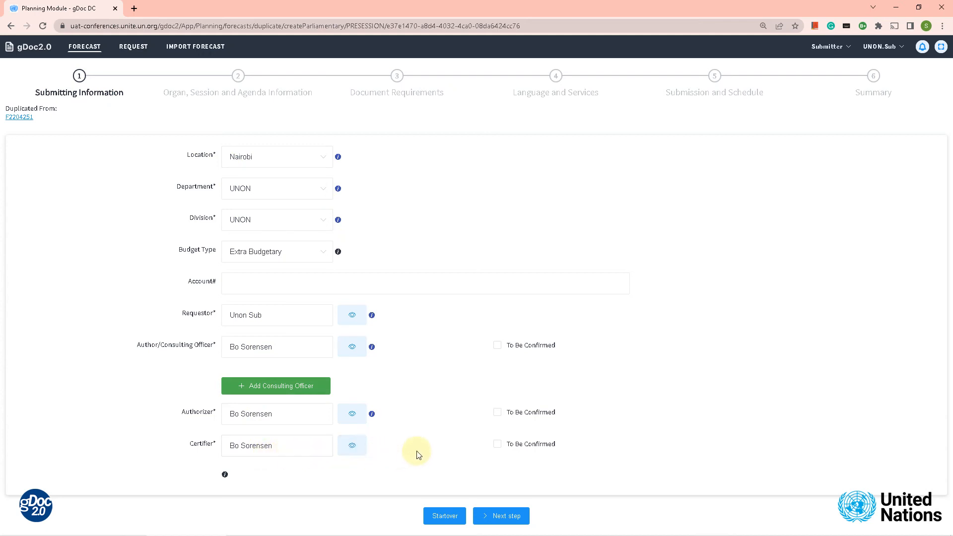
left_click(504, 518)
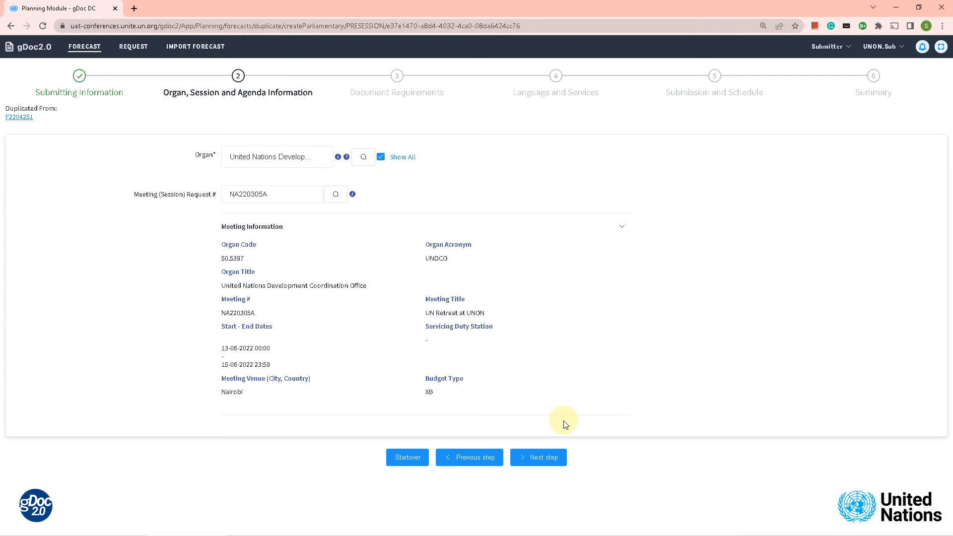
Replace the duplicate suffixes so Symbol 1 reads UNON/DCS/UC/12/3 and the title UNON report 3
left_click(546, 456)
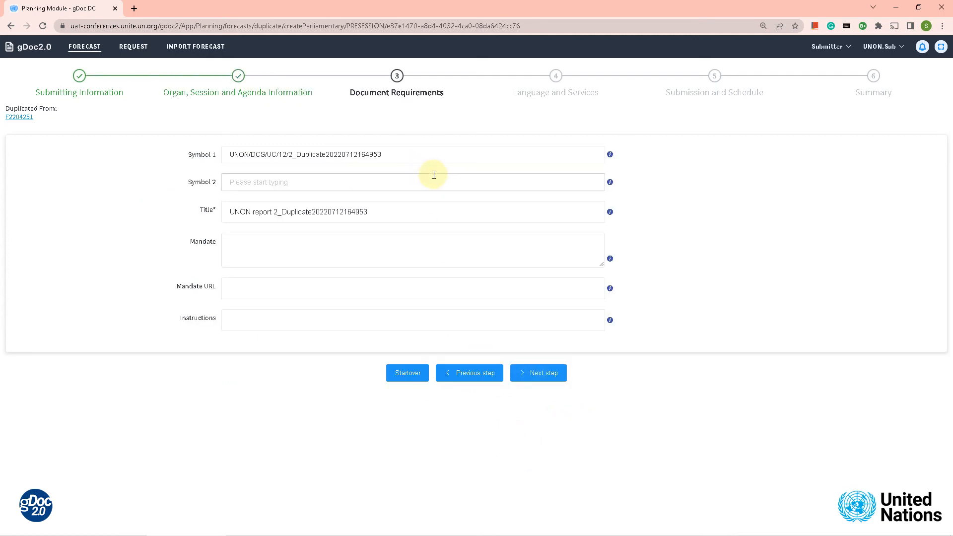
left_click_drag(390, 154, 291, 156)
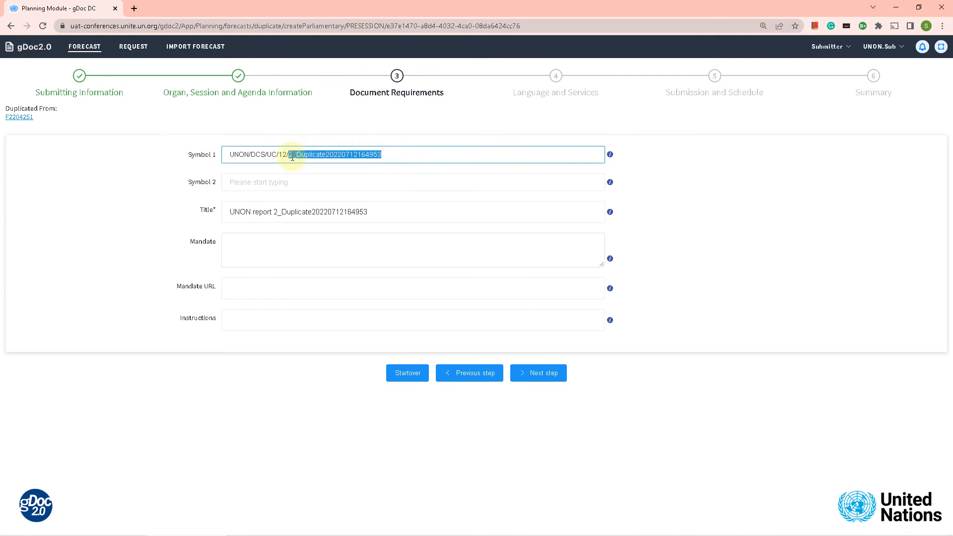
type("3")
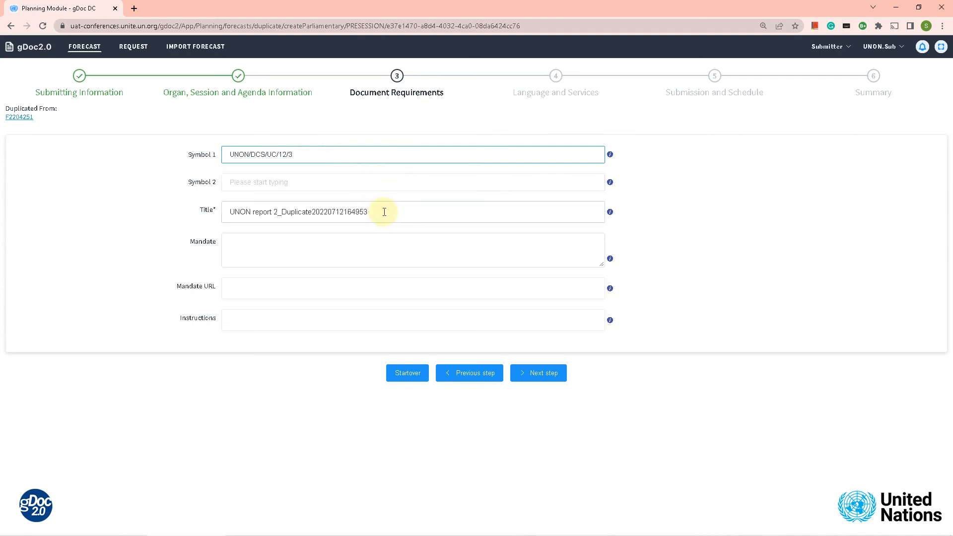
left_click_drag(378, 213, 281, 208)
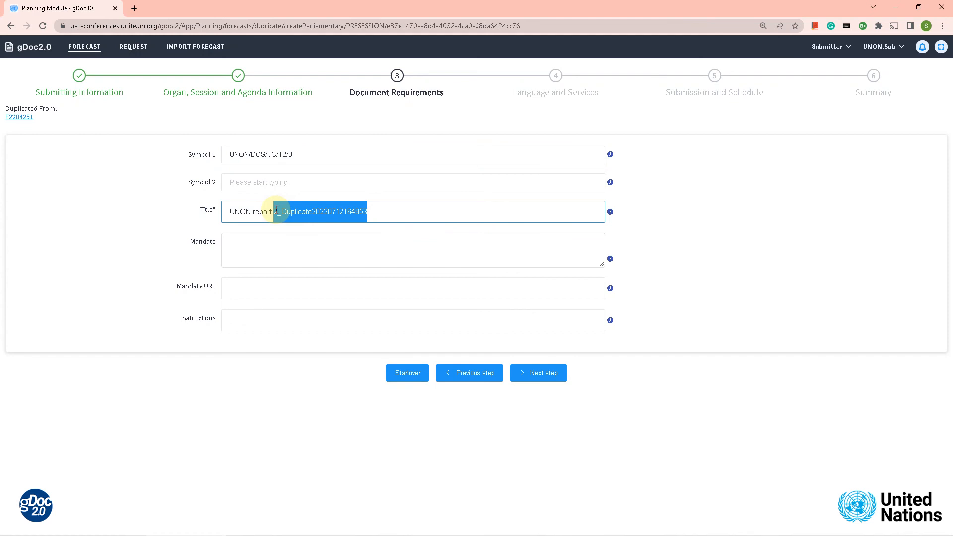
type("3")
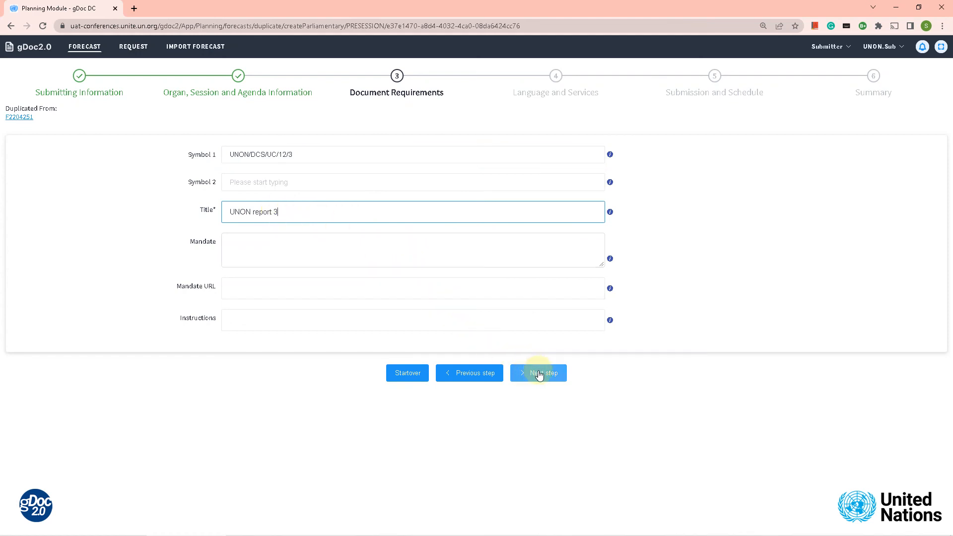
left_click(540, 376)
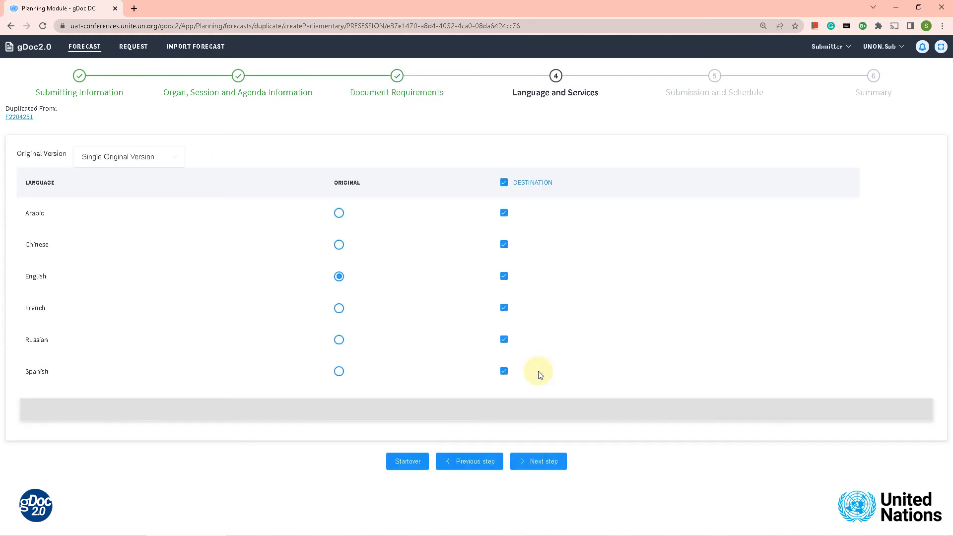
On Submission and Schedule, change the estimated word count from 4200 to 2400
left_click(542, 463)
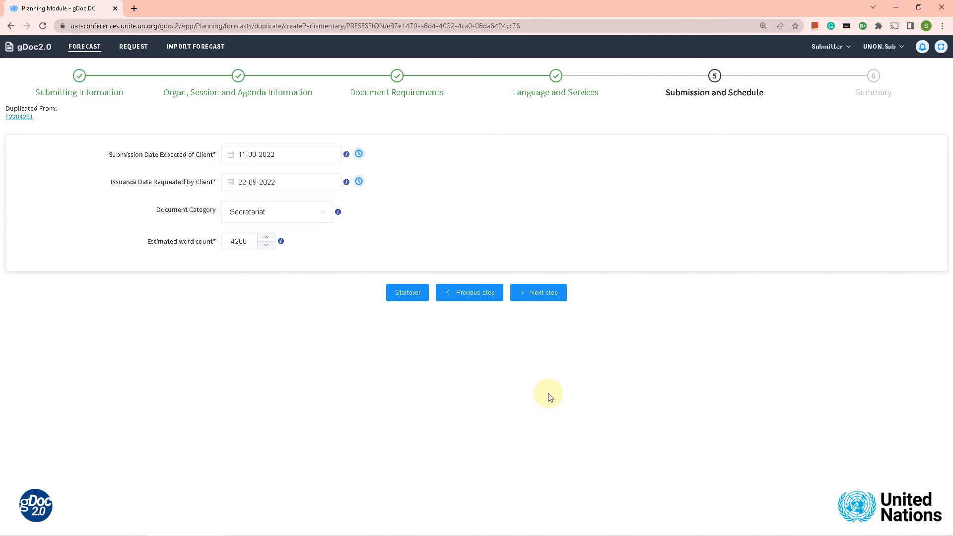
left_click_drag(247, 242, 231, 244)
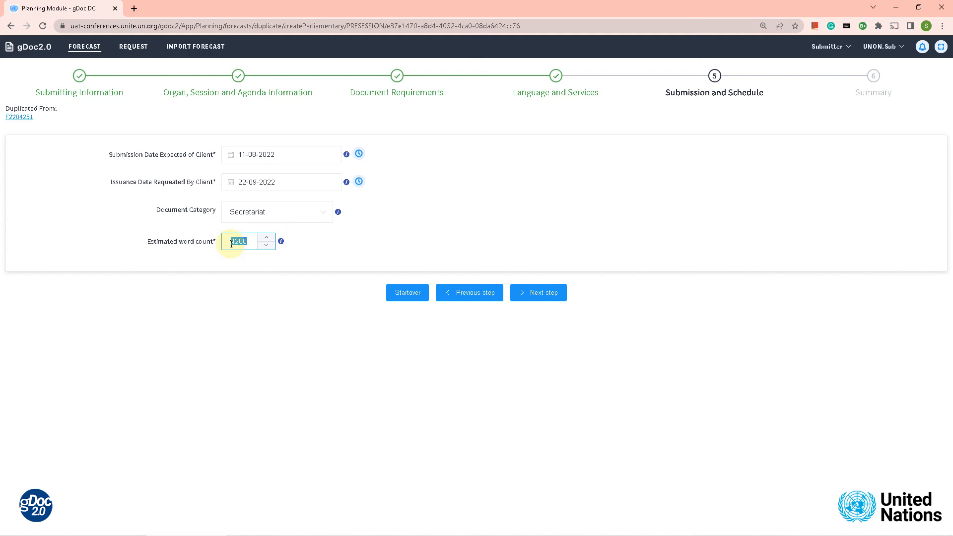
type("2400")
Review the duplicate's Summary listing UNON/DCS/UC/12/3, UNON report 3 and 2400 words
left_click(541, 295)
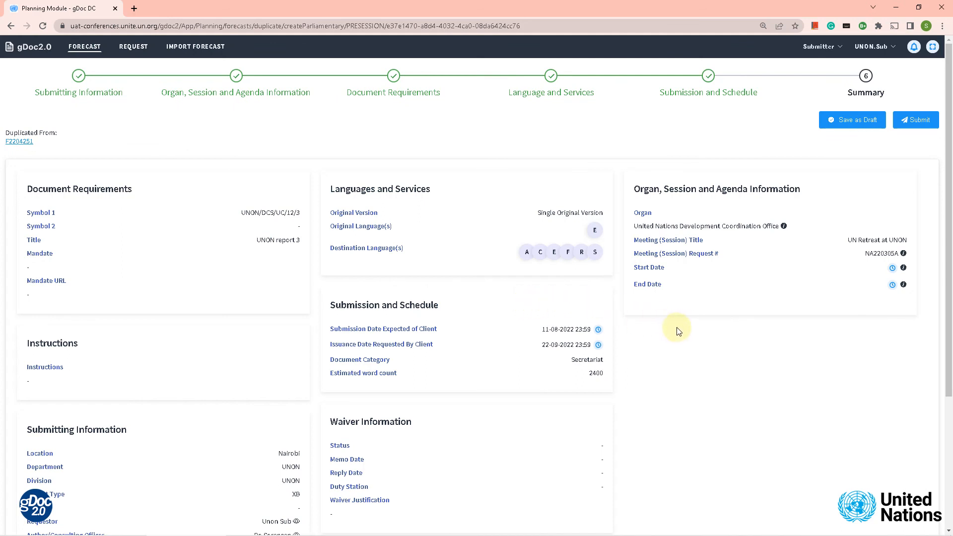
scroll(684, 323, "down", 3)
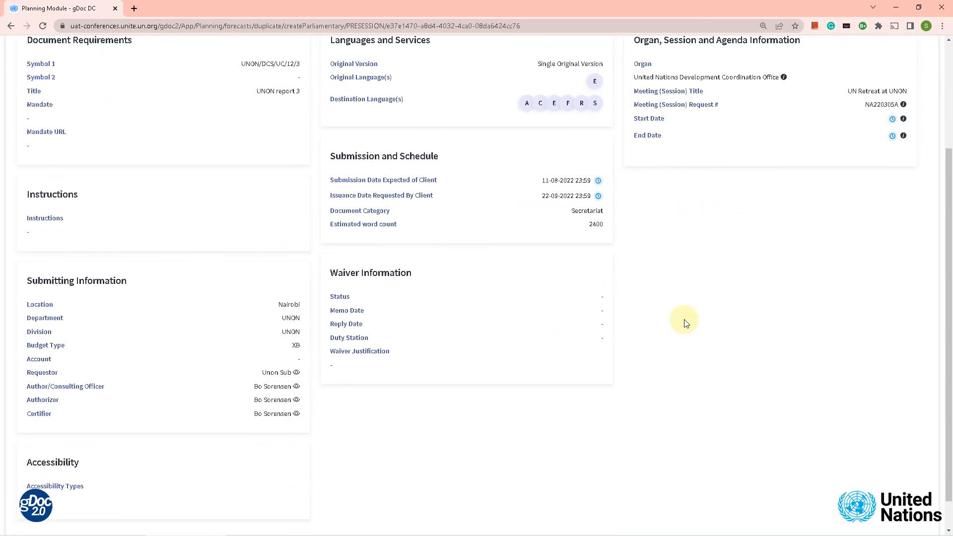
scroll(685, 323, "up", 3)
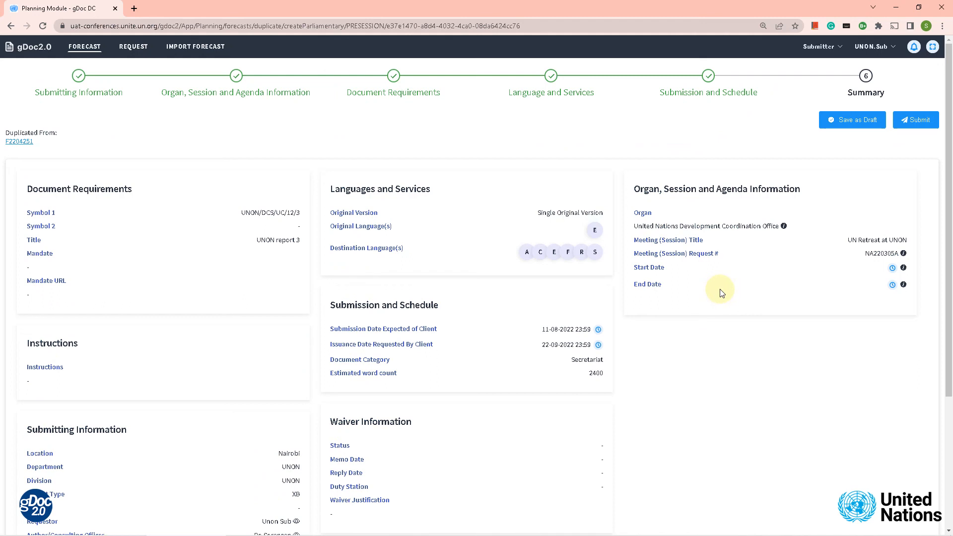
Submit the duplicated UNON report 3 forecast, saving it as F2204252
left_click(909, 121)
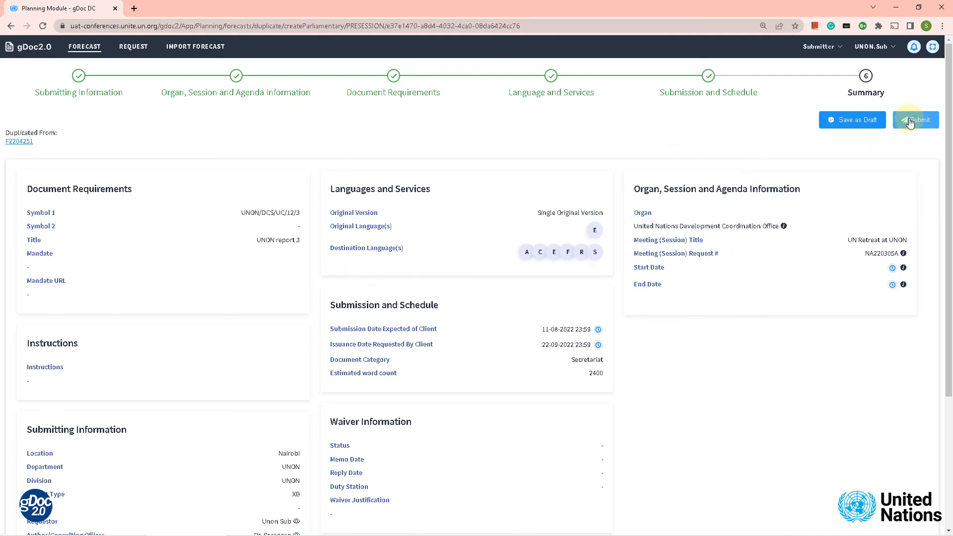